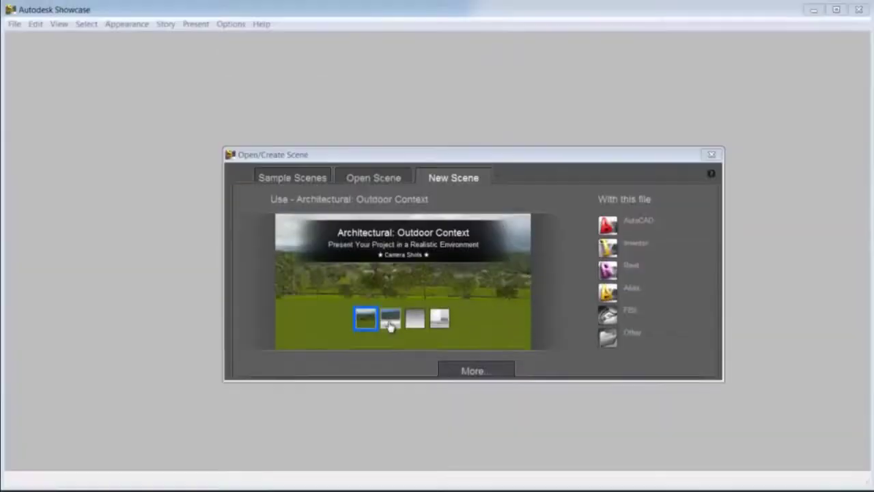
Import pavilion to showcase 01.dwg into a new scene from a template and tumble the model.
left_click(390, 318)
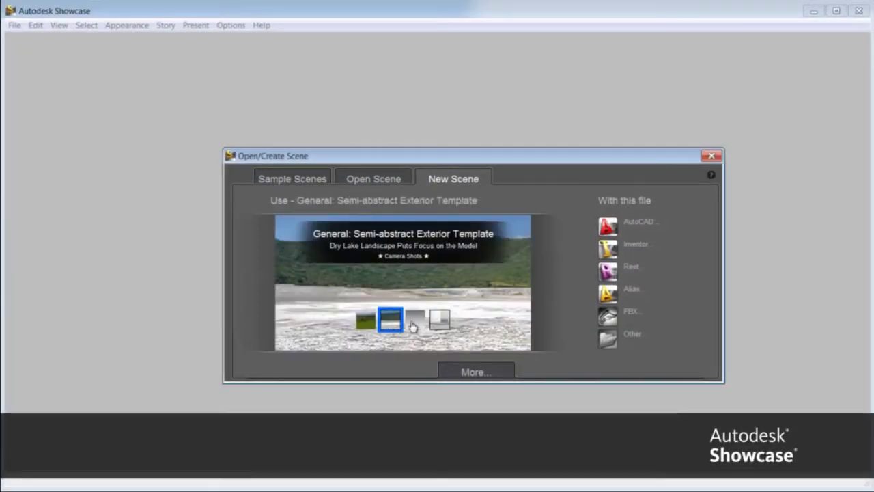
left_click(413, 325)
left_click(614, 228)
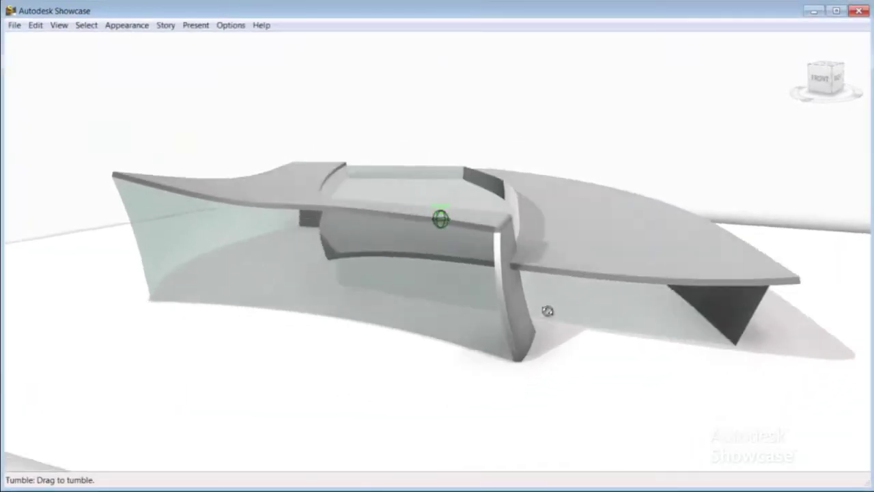
left_click_drag(547, 311, 420, 318)
Switch through the Option2 and Option 01 model alternatives, then apply the Blue and Brown materials.
key("l")
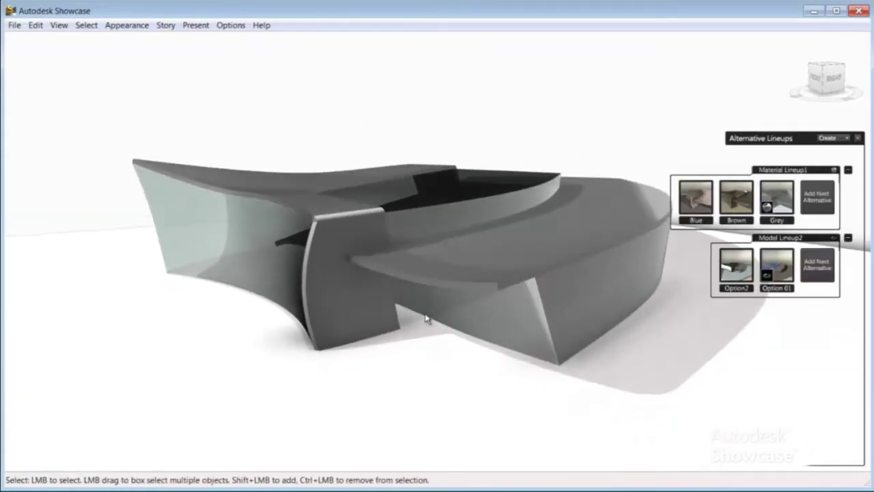
left_click(738, 273)
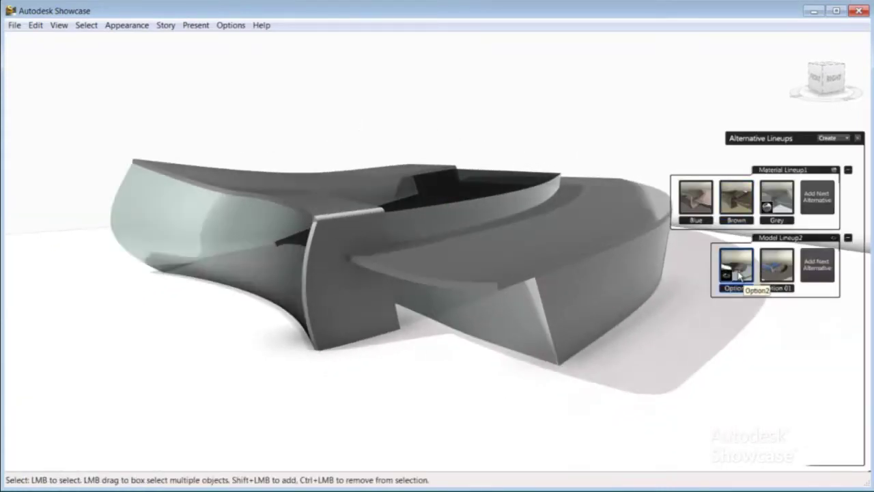
left_click(781, 274)
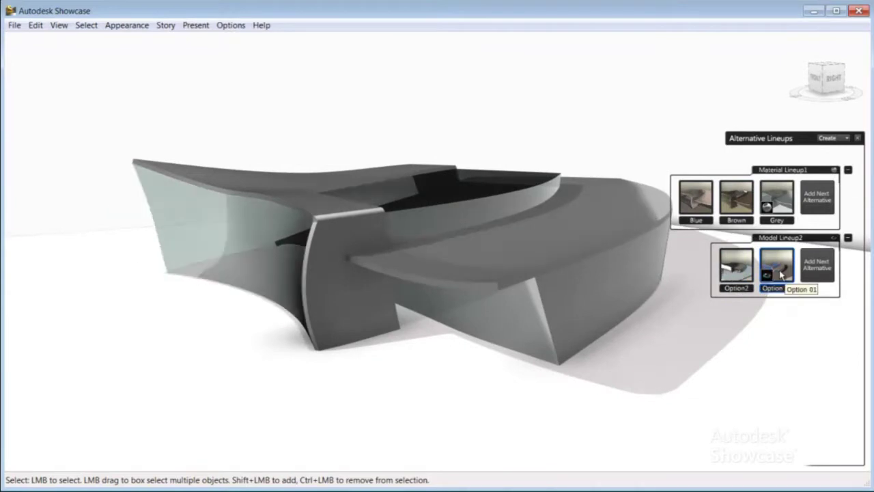
left_click(694, 200)
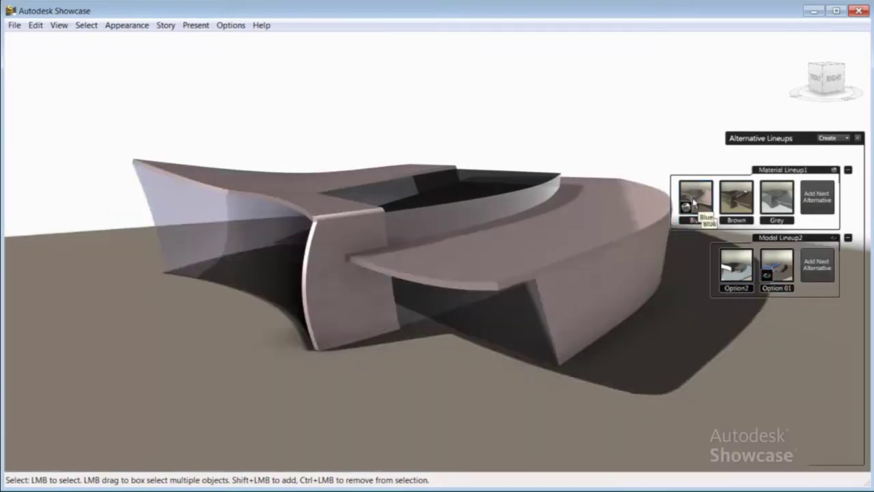
left_click(743, 198)
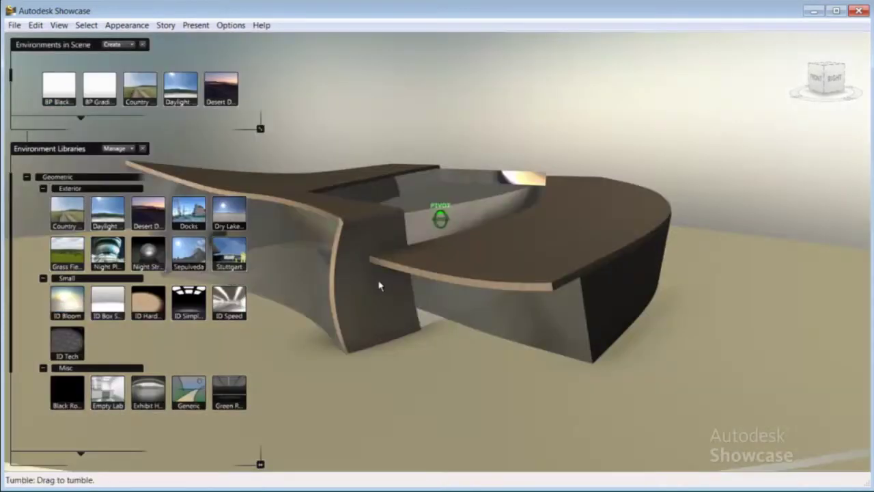
Place the pavilion in the Sepulveda beach environment and switch to the Toon Color style.
left_click_drag(195, 256, 380, 303)
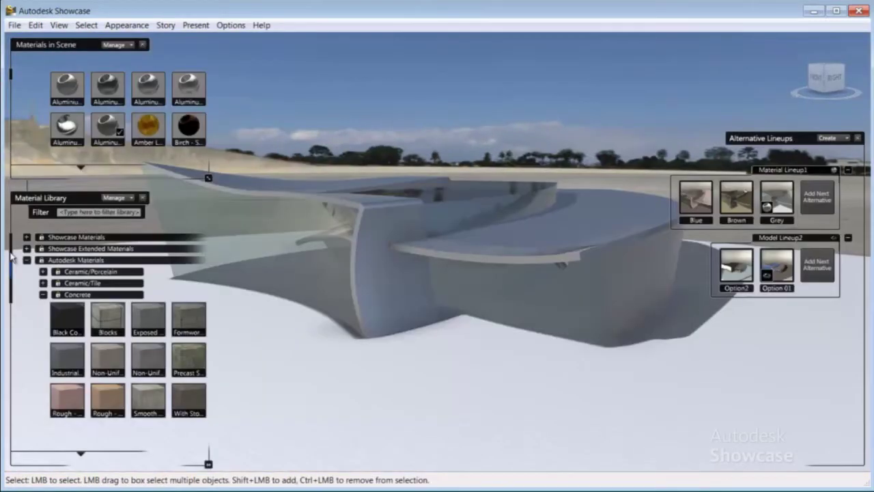
left_click_drag(11, 263, 13, 335)
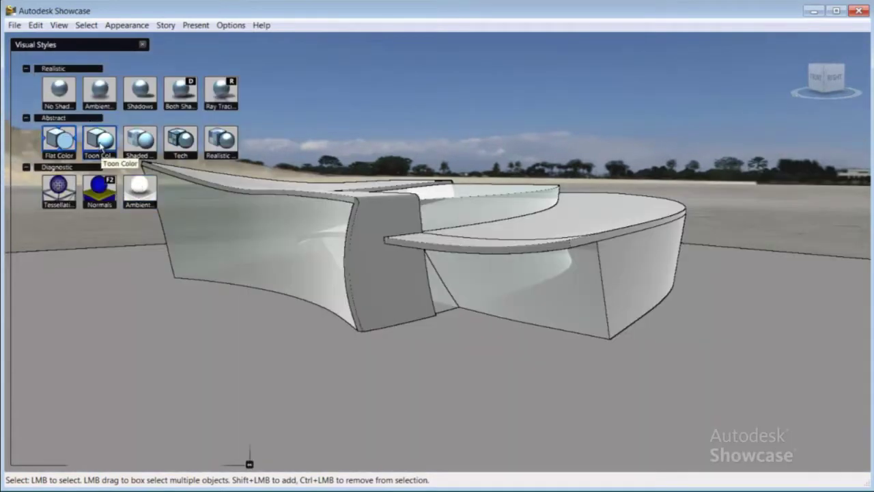
left_click(101, 139)
mouse_move(437, 342)
left_mouse_down()
mouse_move(449, 351)
mouse_move(478, 328)
left_mouse_up()
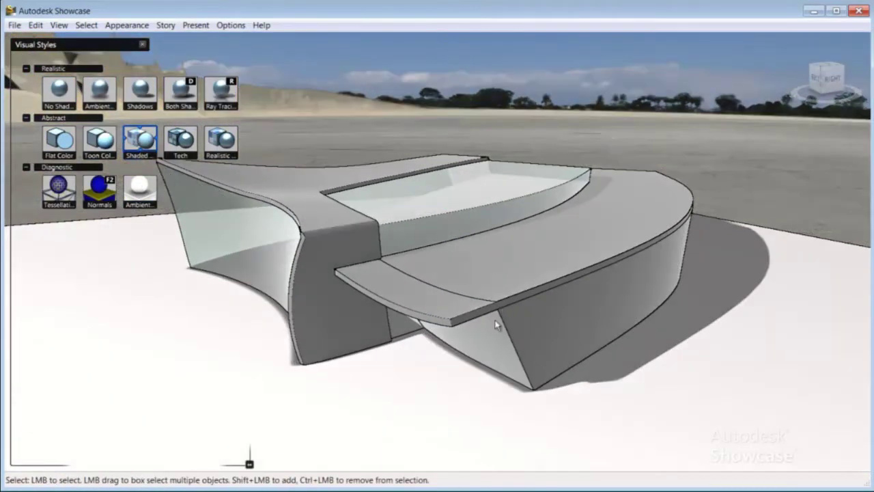
View the pavilion in the Realistic visual style from new angles, then start a ray-traced render.
left_click_drag(497, 325, 444, 342)
left_click_drag(430, 311, 467, 303)
left_click(221, 140)
left_click_drag(405, 301, 526, 302)
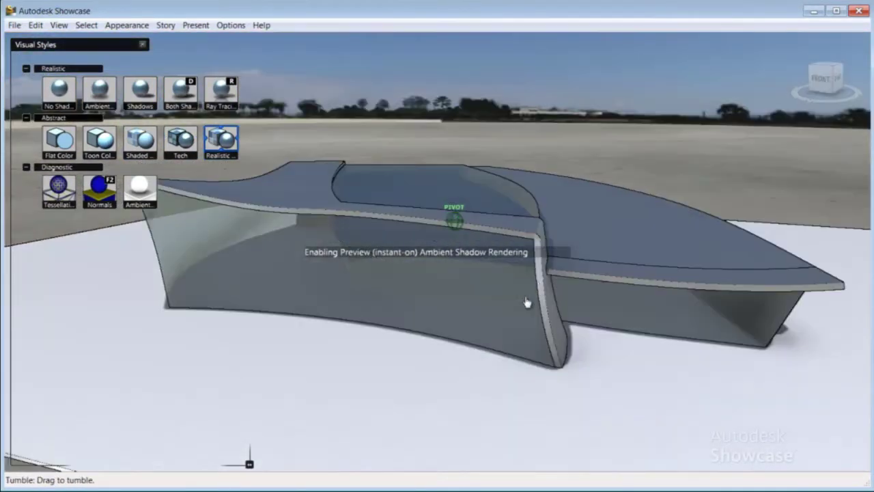
left_click_drag(442, 318, 376, 302)
left_click(221, 93)
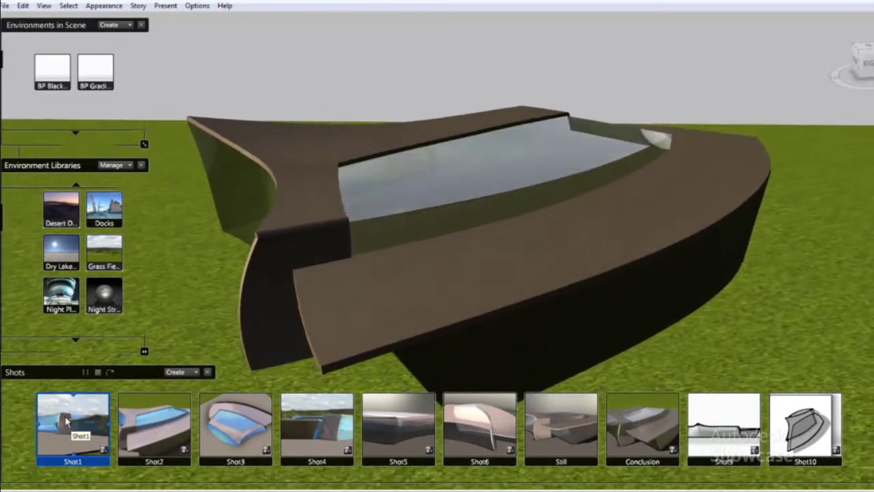
Play the camera move to the Shot2 view.
left_click(140, 424)
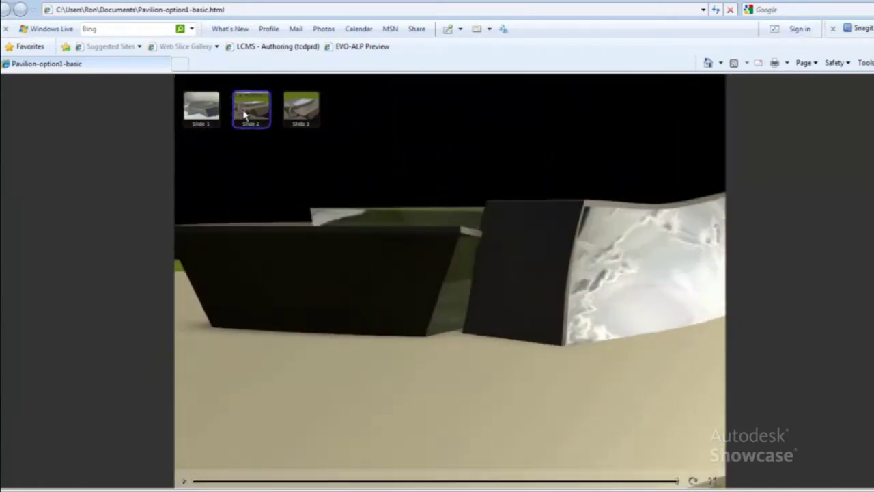
Jump to the third slide of the Pavilion-option1-basic presentation.
left_click(297, 113)
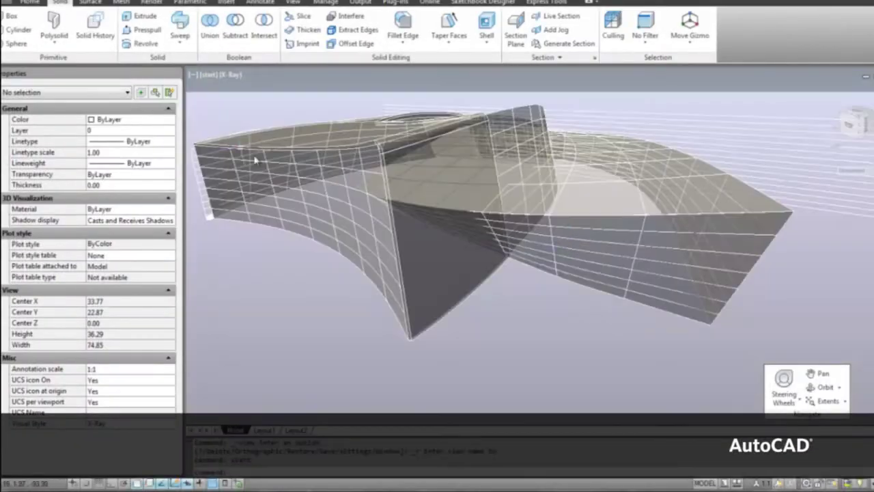
Offset the left curved wall surface by a distance of .65.
left_click(344, 44)
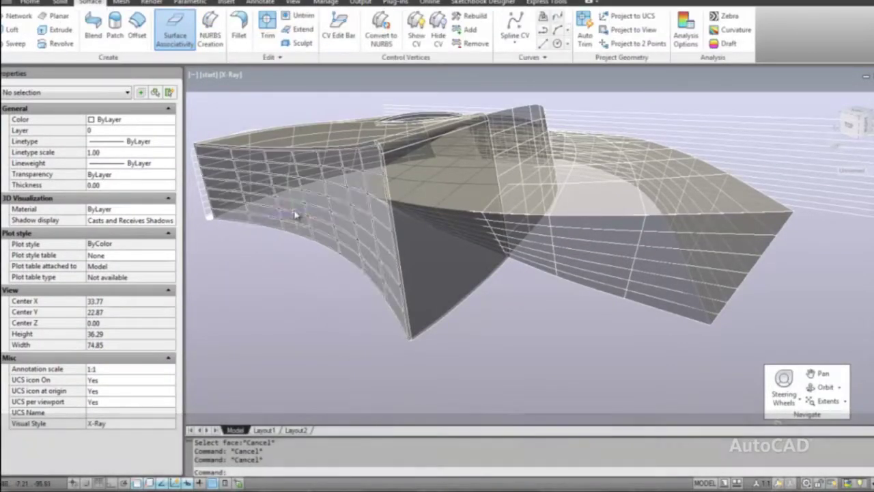
left_click(137, 27)
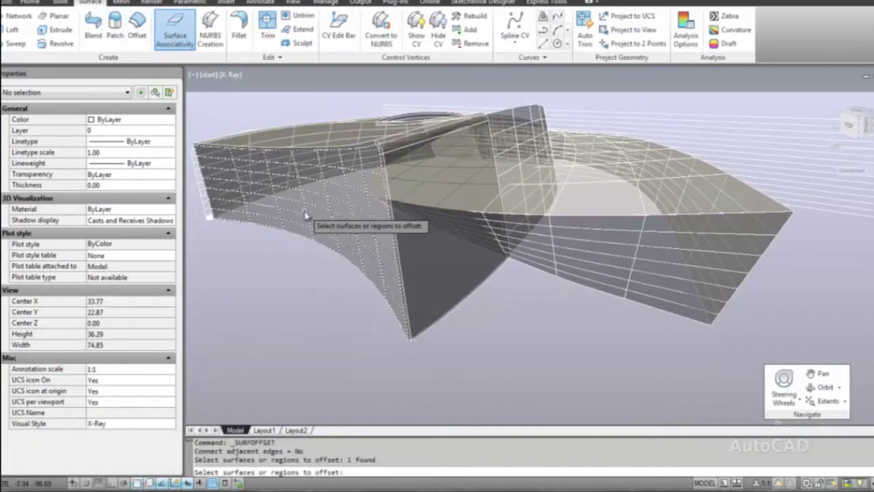
left_click(300, 218)
key("Return")
type(".65")
key("Return")
Project the horizontal louver curves onto the left curved wall and orbit to check.
left_click(805, 219)
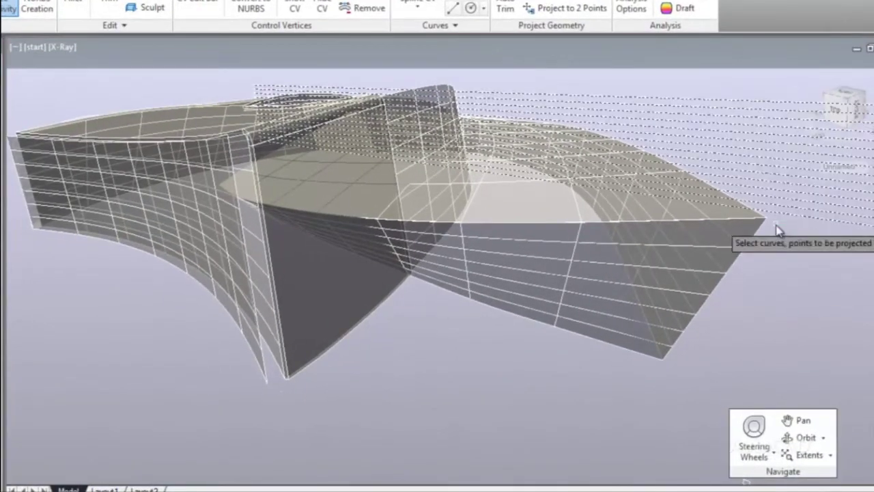
key("Return")
left_click(254, 343)
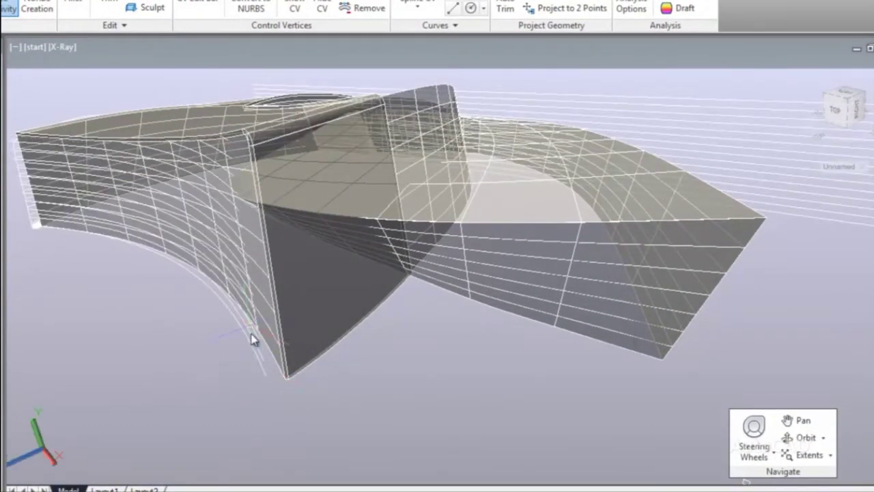
mouse_move(363, 370)
middle_mouse_down("shift")
mouse_move(400, 342)
mouse_move(307, 361)
mouse_move(369, 356)
middle_mouse_up("shift")
Draw a .3 by .4 rectangle as the louver profile.
type("REC")
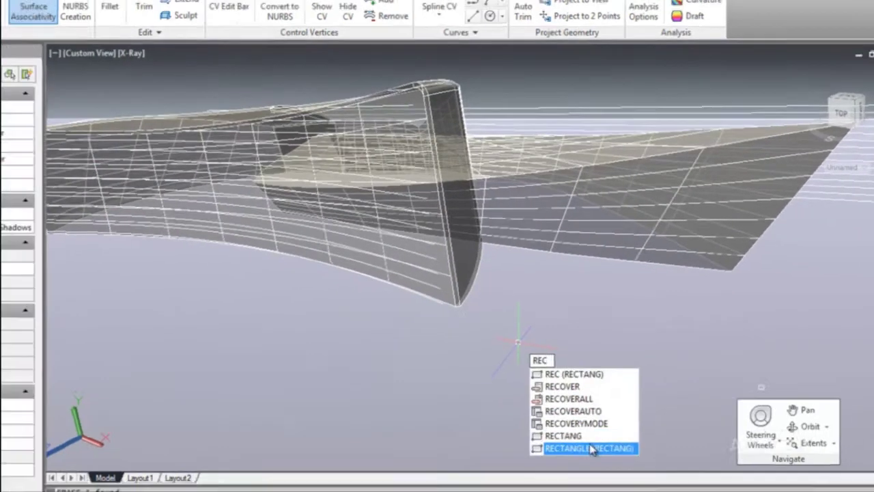
left_click(557, 463)
left_click(474, 329)
type("3,.4")
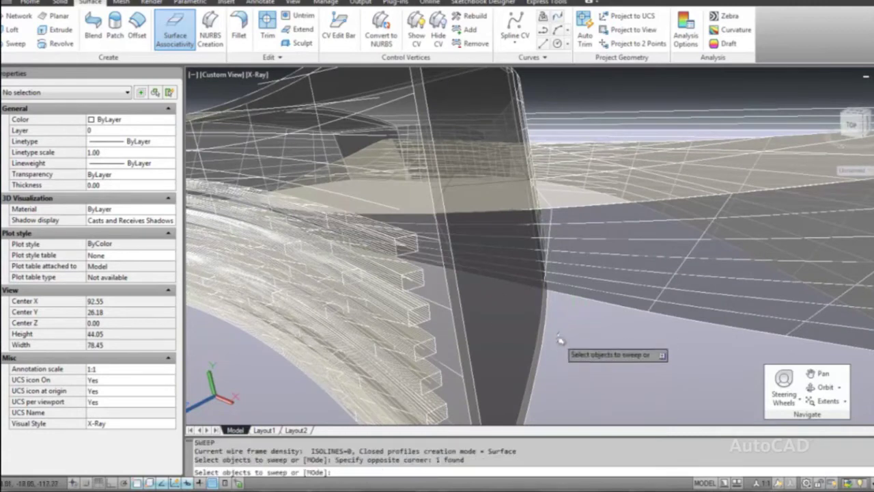
Sweep the rectangle profile along each projected curve to form the louver fins.
left_click(559, 339)
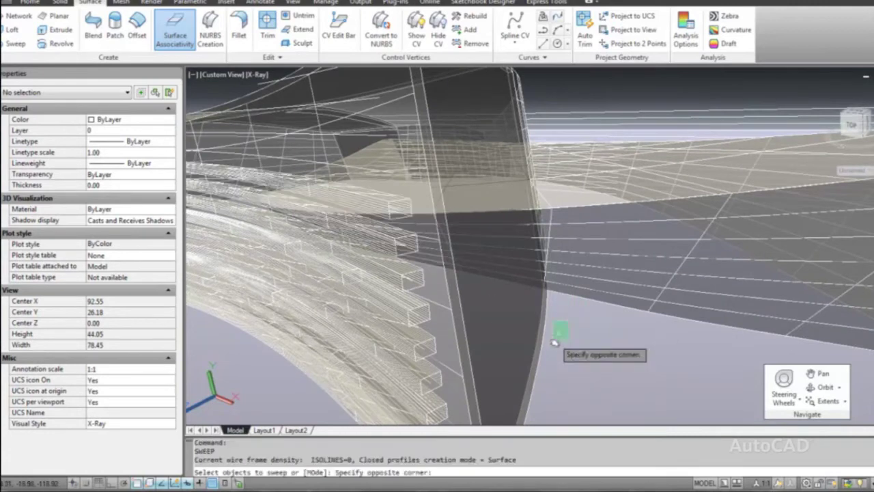
left_click(558, 337)
key("Return")
left_click(557, 338)
key("Return")
left_click(556, 341)
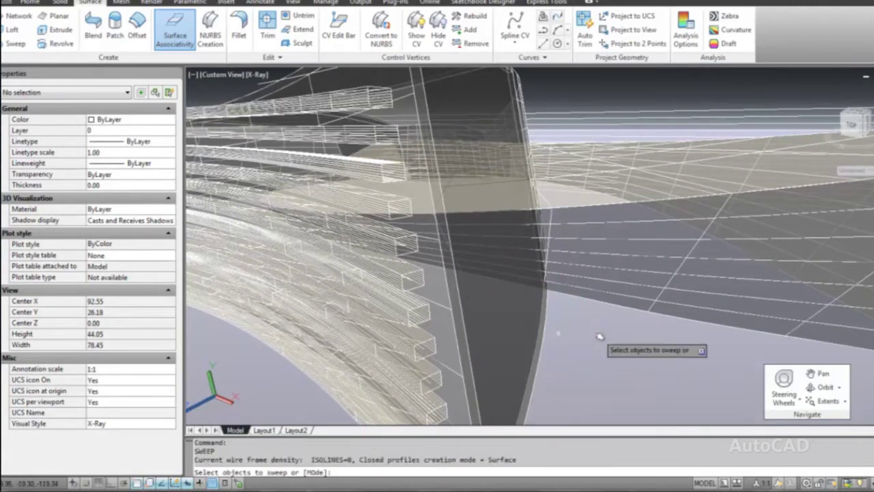
left_click(557, 343)
key("Return")
left_click(557, 346)
key("Return")
left_click(557, 348)
left_click(557, 351)
key("Return")
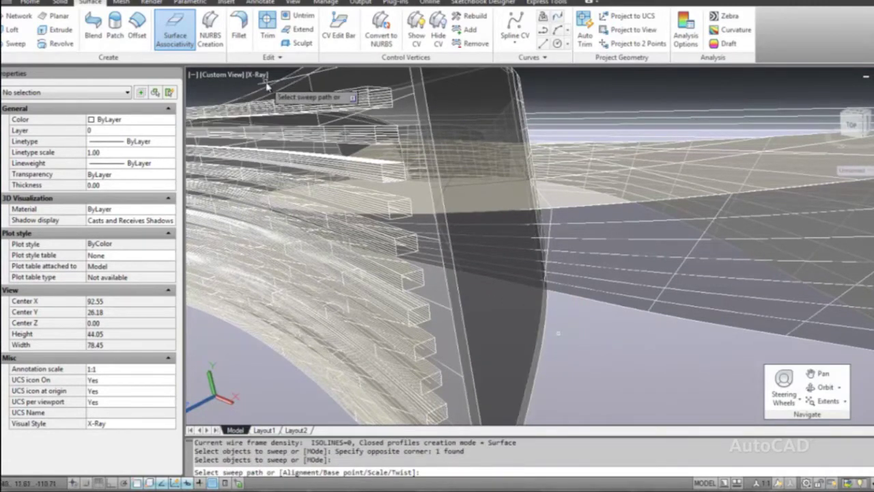
Window-select the 15 leftover objects and erase them with E.
scroll(557, 335, "down", 5)
left_click(433, 338)
left_click(812, 240)
type("E")
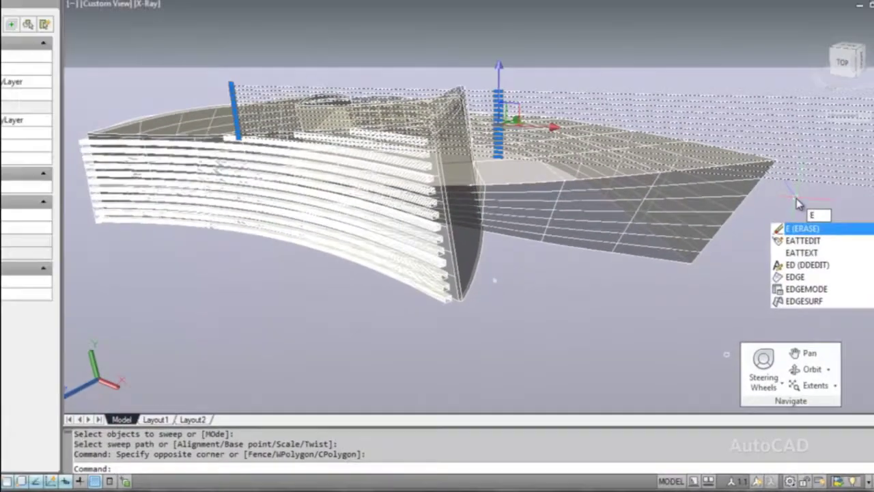
key("Return")
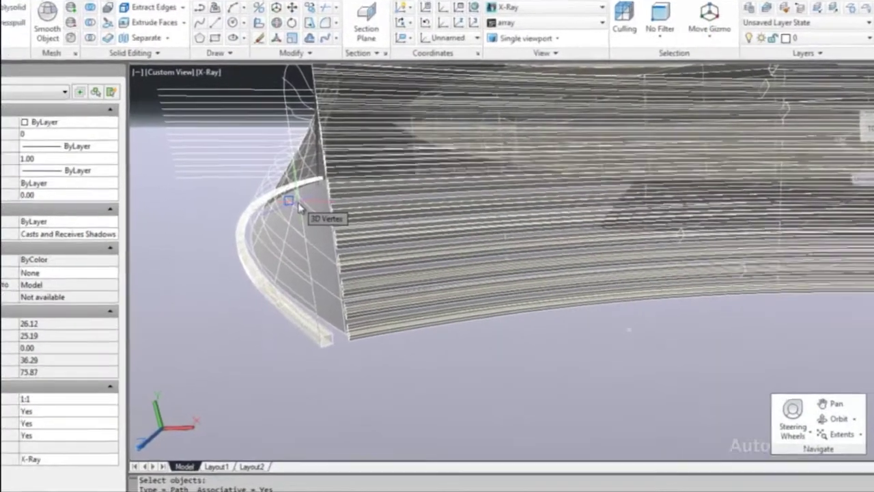
Path-array the curved louver with 4 items, spacing fixed at a 3D vertex.
type("4")
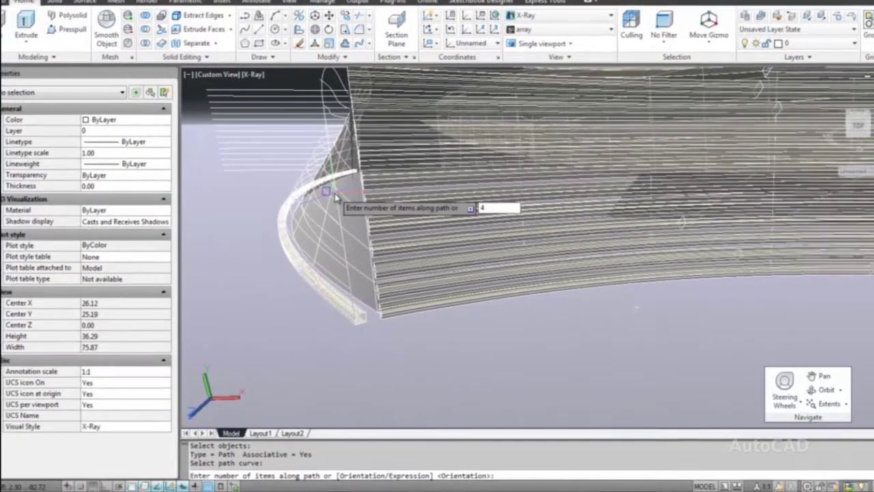
key("Return")
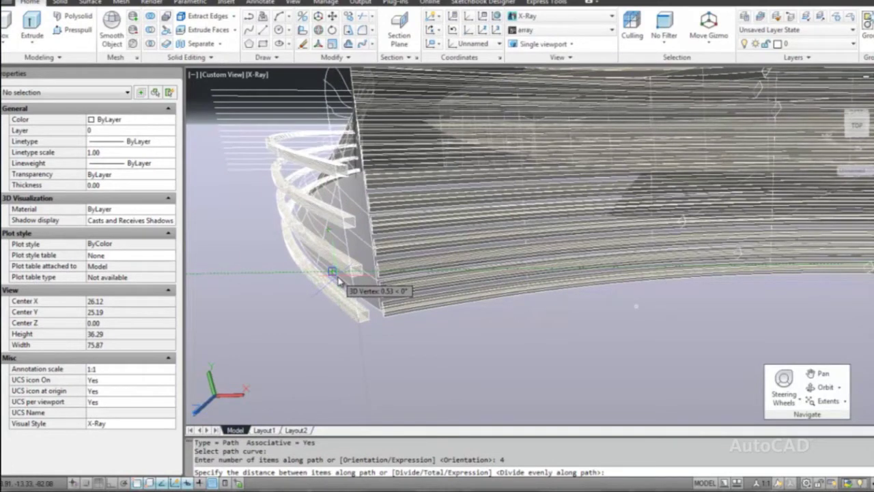
left_click(337, 279)
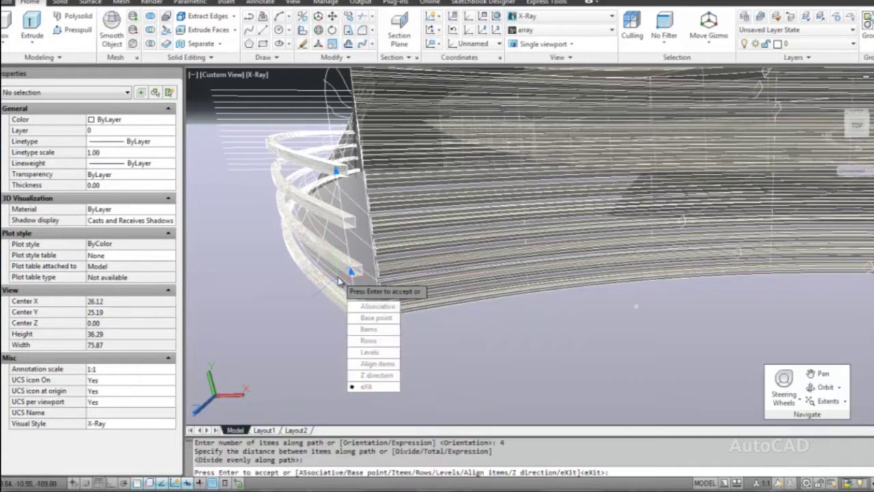
key("Return")
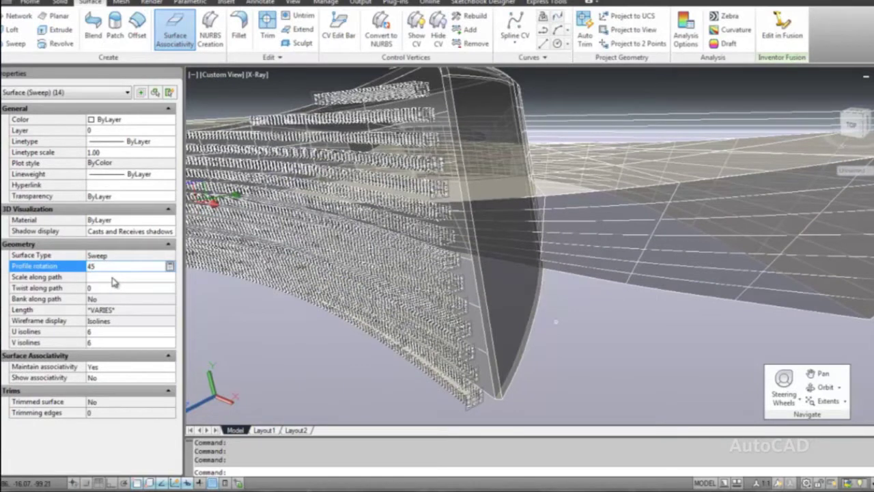
Give the selected sweep surfaces profile rotation 45 and U isolines 1.
left_click(113, 277)
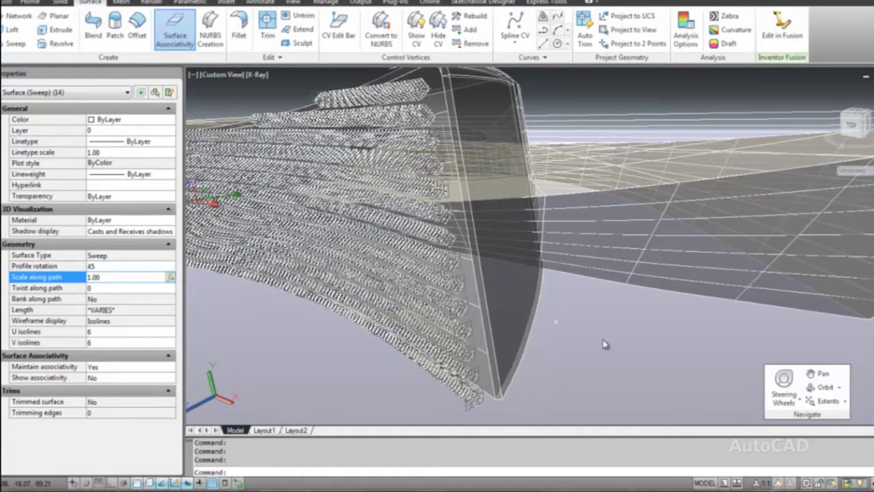
left_click(103, 332)
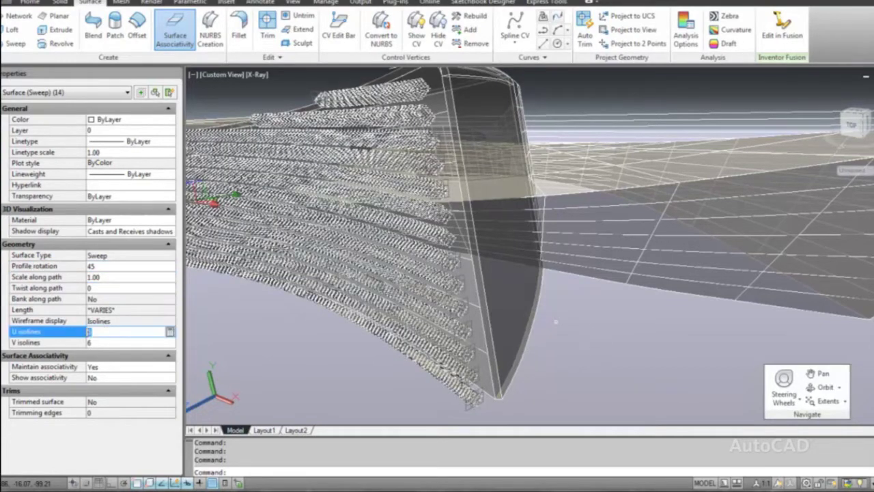
type("1")
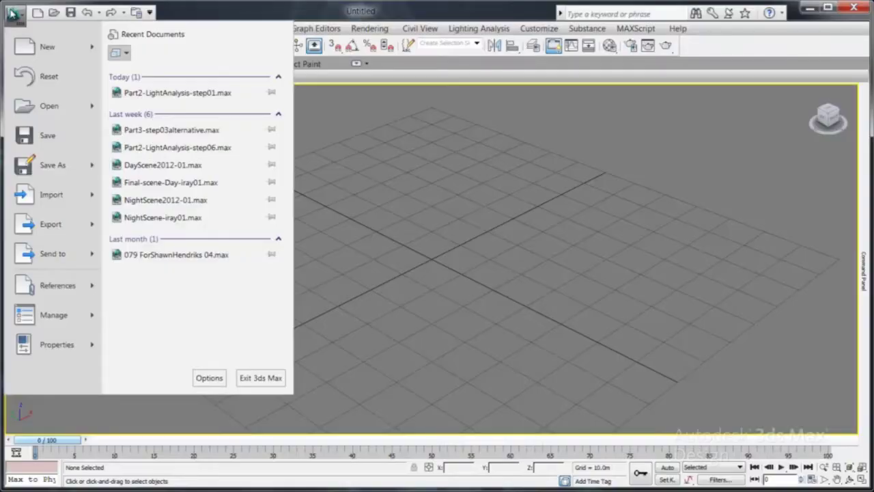
Link Pavillion-Louvers-Option1.dwg into the scene using the DWG File Saved from AutoCAD preset.
mouse_move(34, 298)
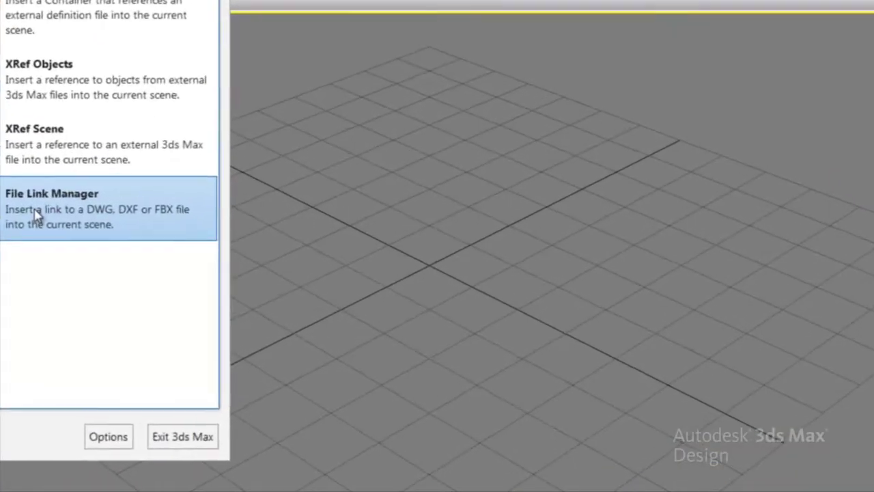
left_click(35, 214)
left_click(327, 183)
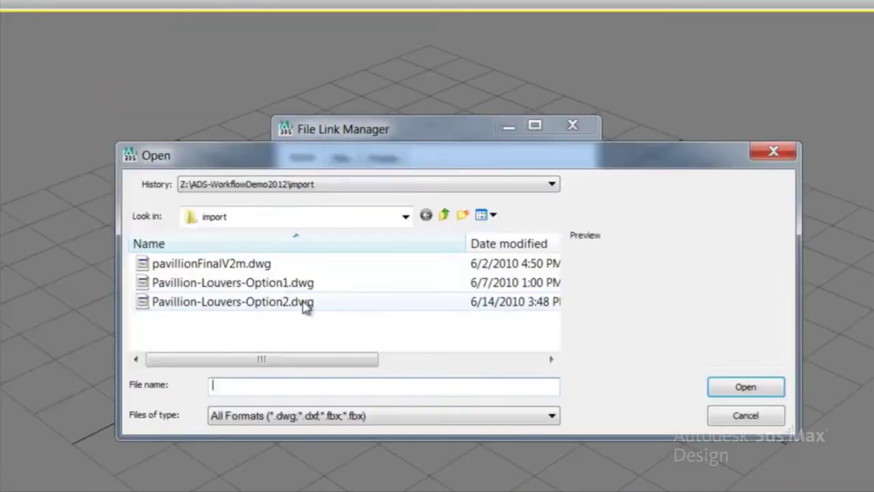
left_click(301, 287)
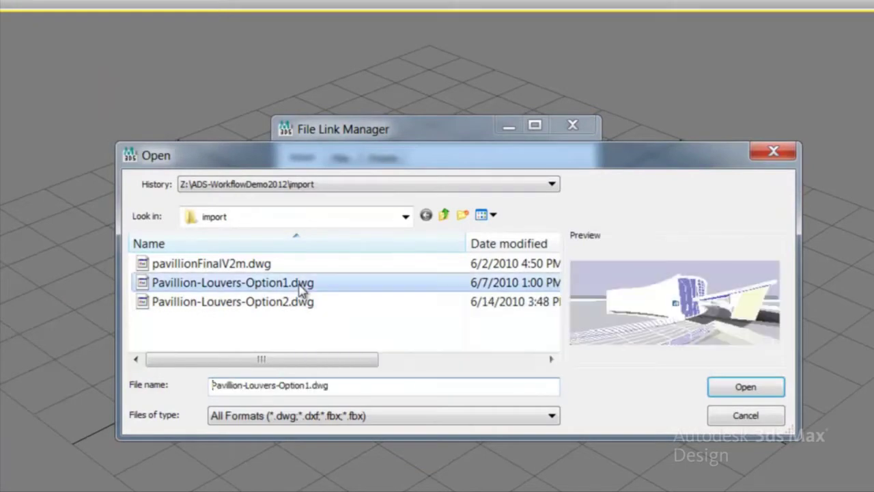
left_click(746, 386)
left_click(567, 227)
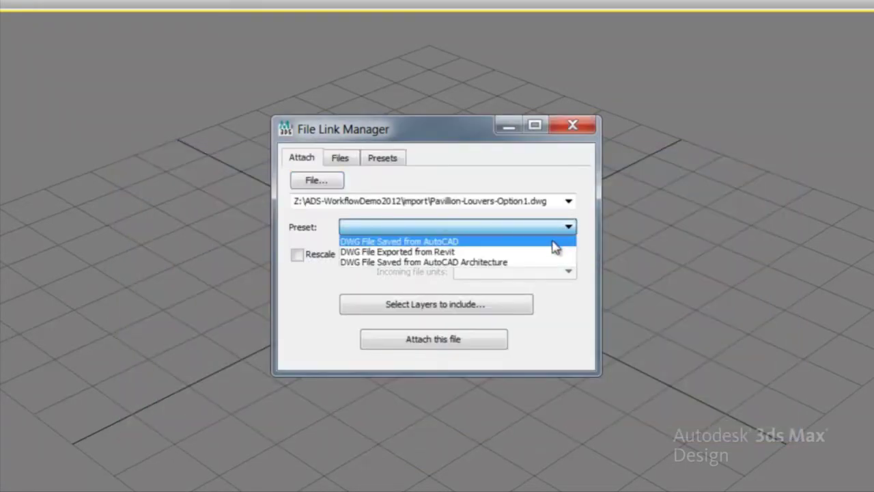
left_click(555, 247)
left_click(413, 338)
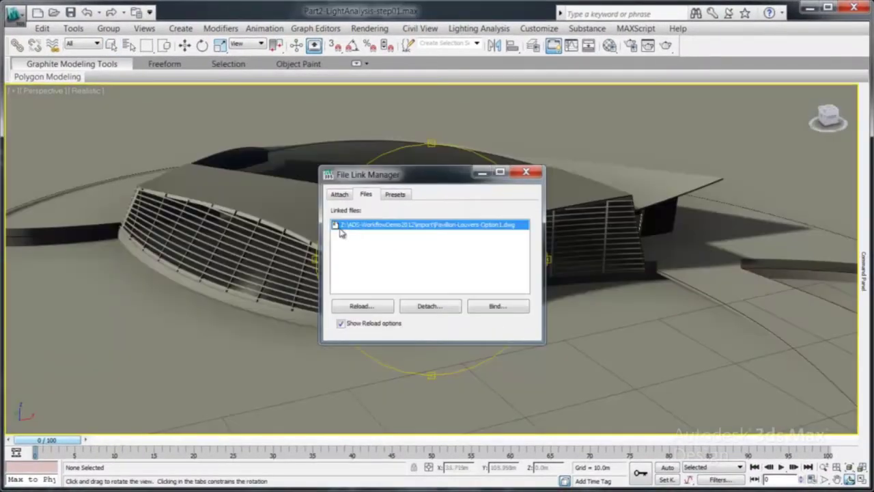
Minimize the File Link Manager and orbit the perspective view around the pavilion.
left_click(483, 175)
left_click_drag(481, 168, 394, 302)
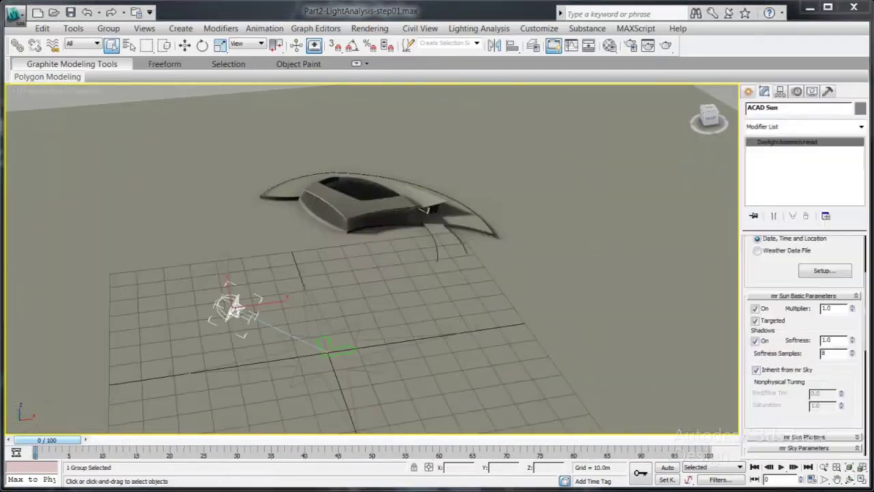
In the Daylight sun's settings, step the hour earlier four times, then later twice.
scroll(778, 270, "up", 3)
left_click(819, 373)
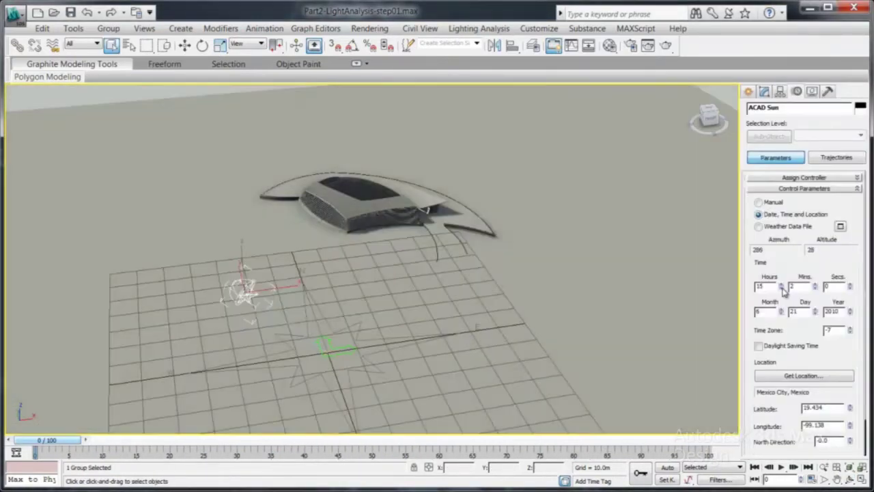
left_click(782, 289)
left_click(782, 289)
left_click(782, 288)
left_click(782, 289)
left_click(782, 289)
left_click(782, 289)
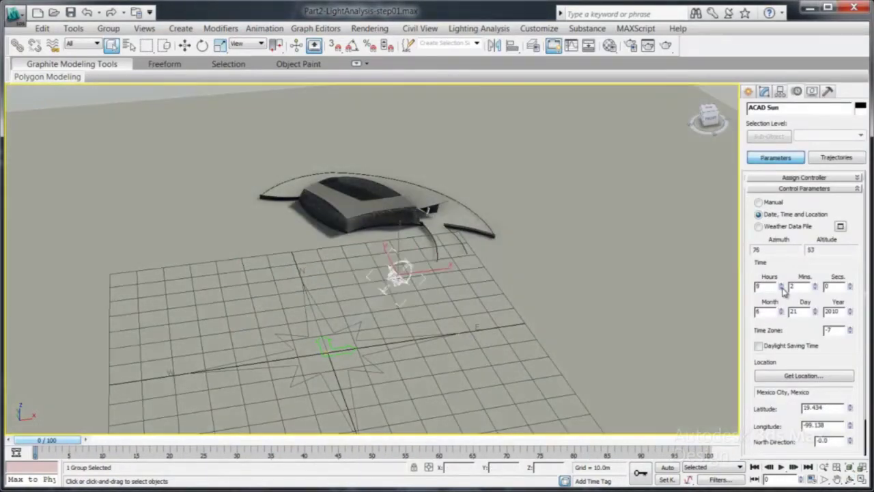
left_click(782, 284)
left_click(782, 284)
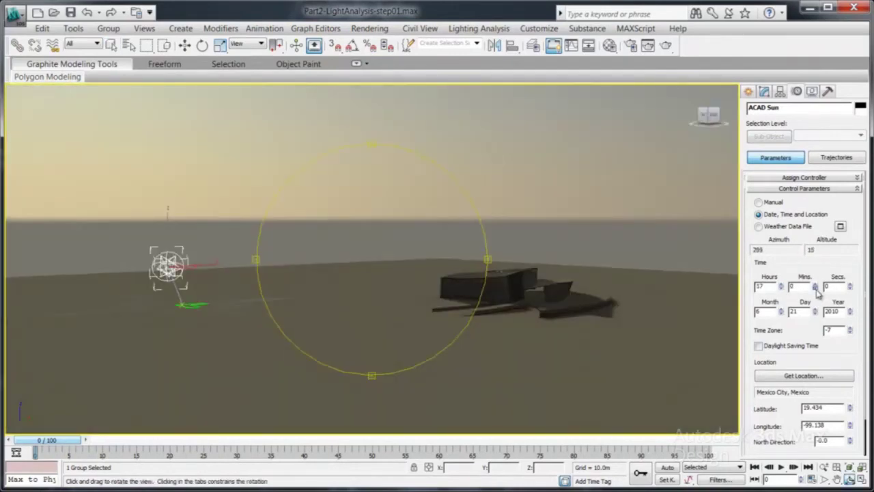
Vary the sun's minutes toward dusk, then bring the hour back to early afternoon.
left_click_drag(815, 285, 814, 262)
right_click(814, 261)
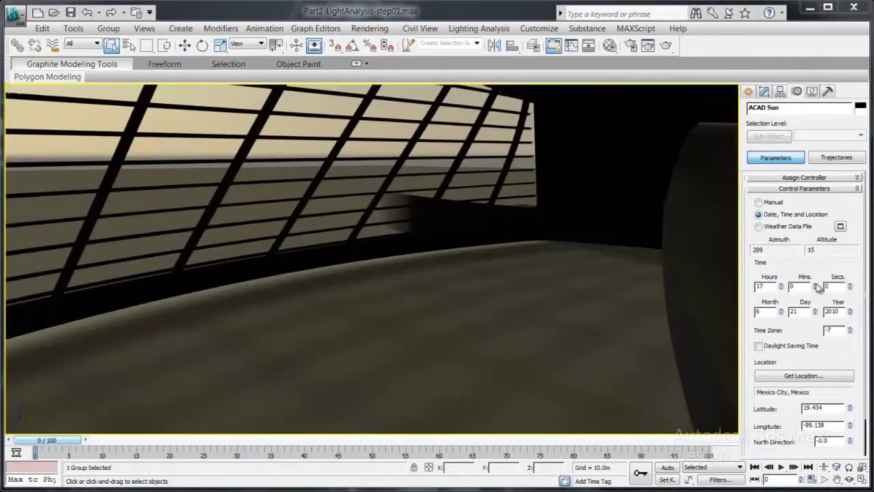
mouse_move(814, 286)
left_mouse_down()
mouse_move(810, 251)
mouse_move(813, 281)
left_mouse_up()
left_click(782, 288)
left_click(782, 288)
left_click(782, 288)
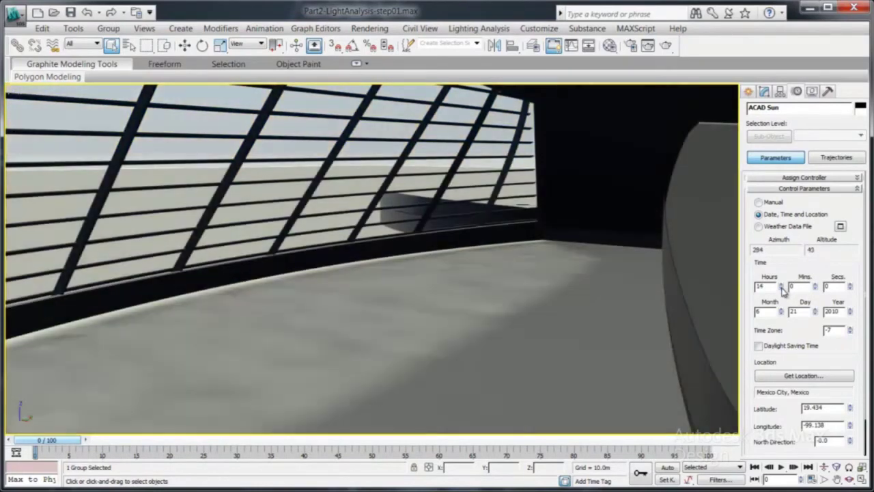
left_click(781, 288)
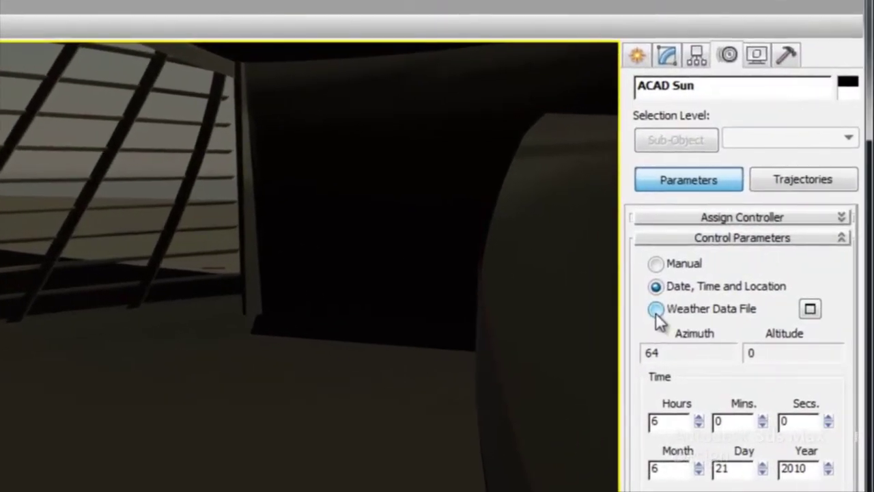
Drive the sun from a weather data file and load the Mexico City weather file.
left_click(655, 310)
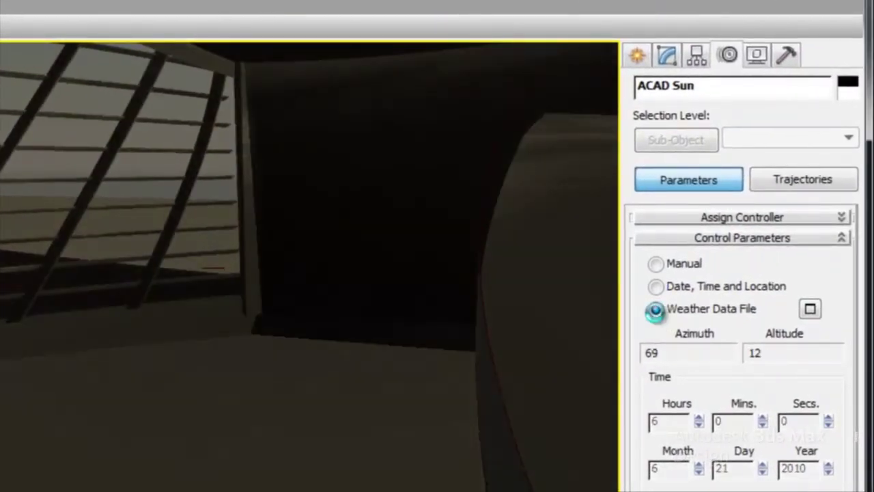
left_click(810, 309)
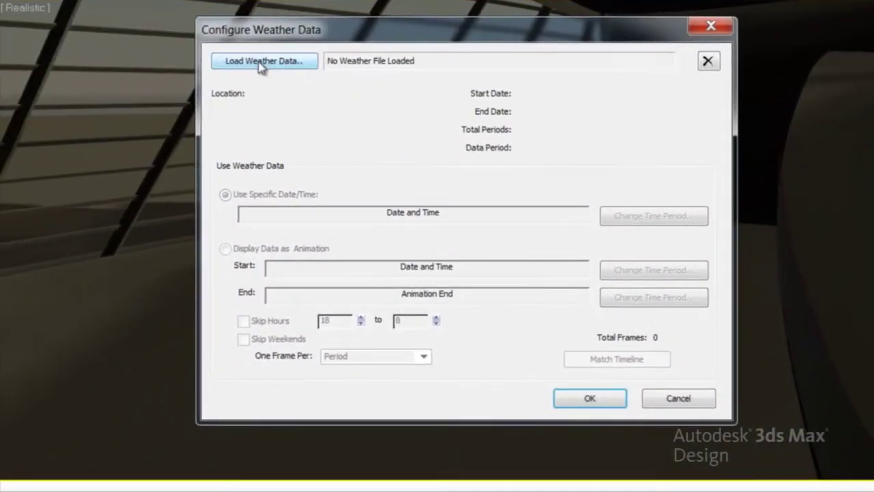
left_click(261, 62)
left_click(797, 415)
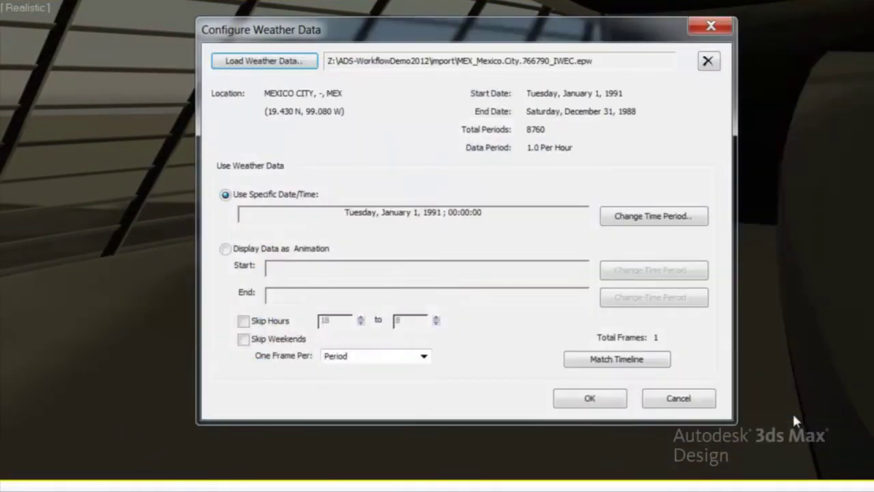
Animate the weather data for June 21, 08:00–19:00, matched to the timeline, then scrub the day.
left_click(226, 248)
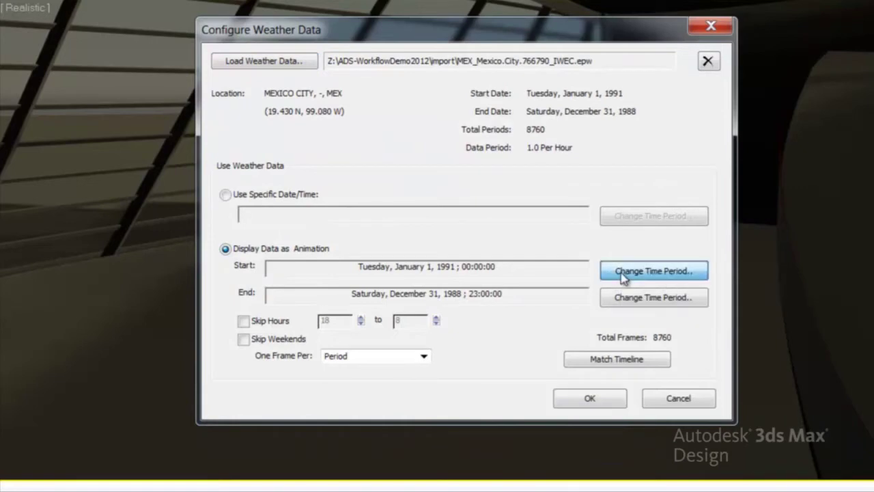
left_click(624, 271)
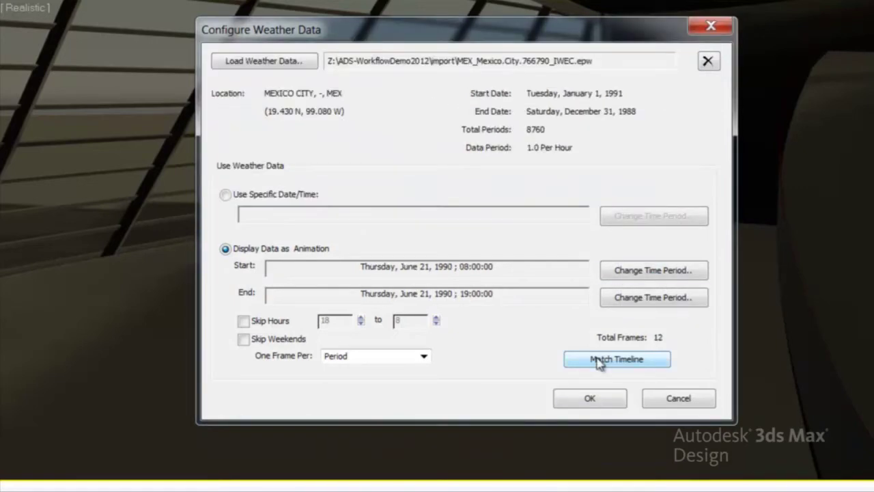
left_click(597, 360)
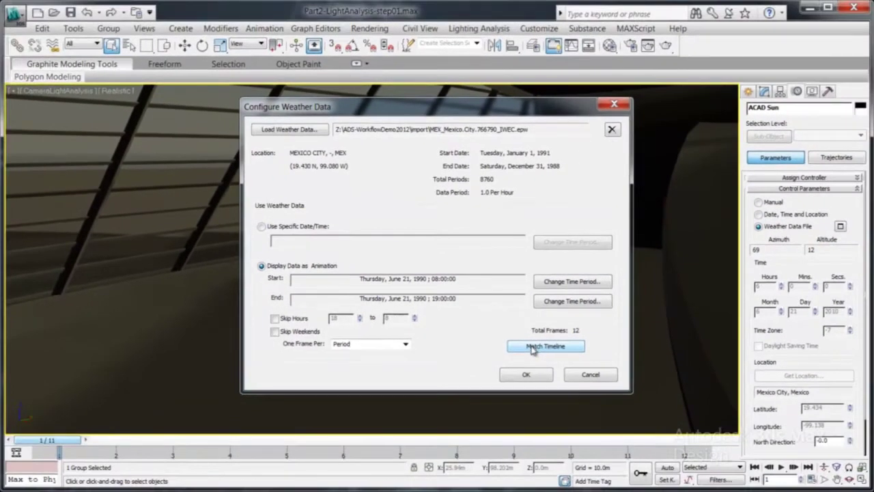
left_click(526, 374)
left_click_drag(103, 456, 519, 462)
left_click_drag(580, 462, 634, 462)
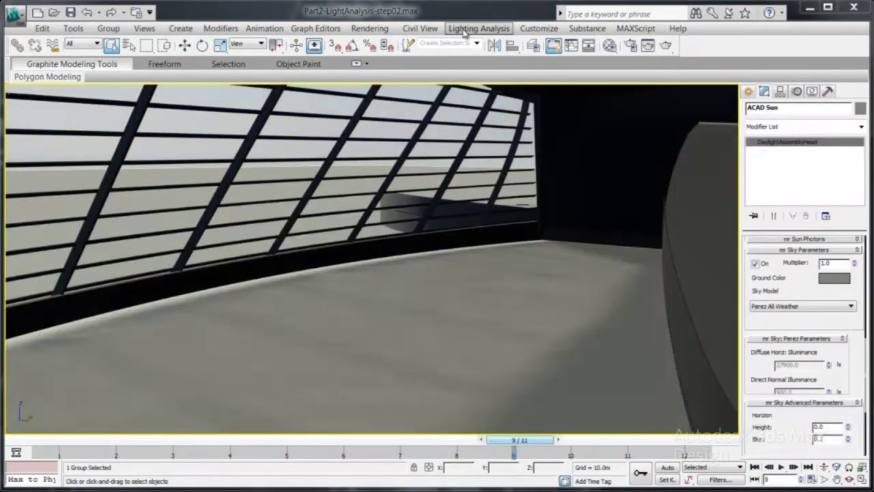
Open the Lighting Analysis Assistant and review its daylight and material validity checks.
left_click(471, 28)
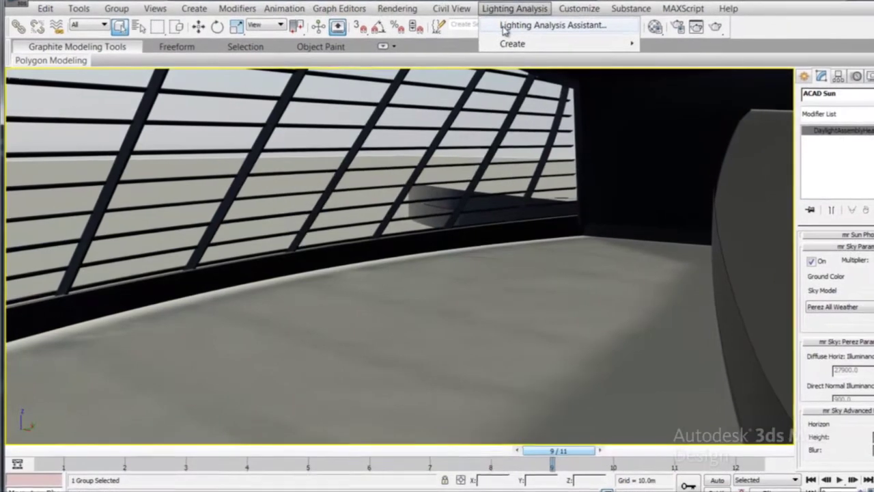
left_click(482, 44)
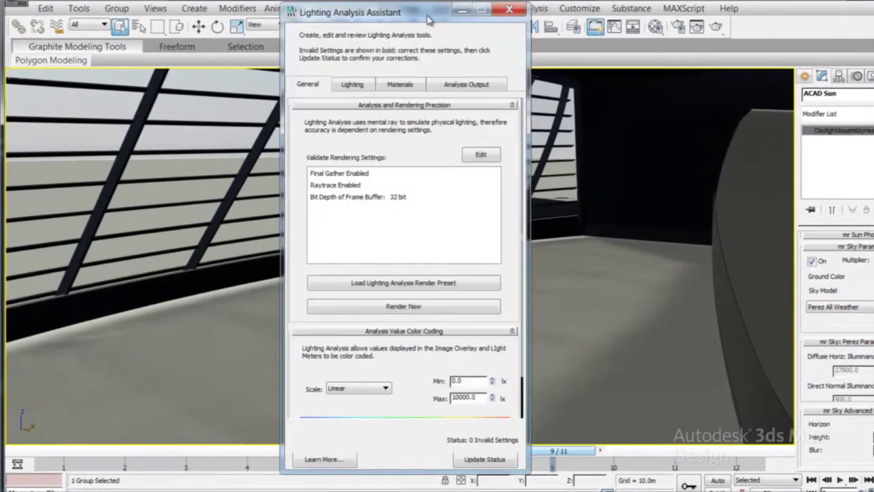
left_click(349, 86)
left_click(409, 91)
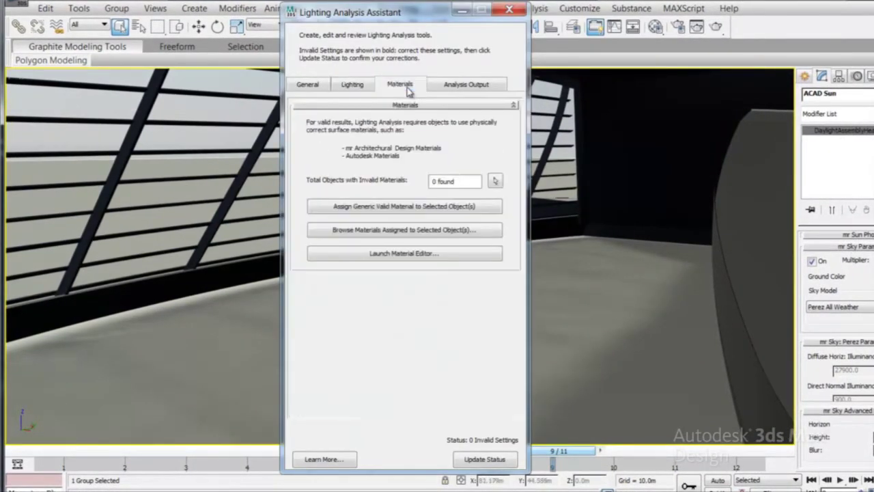
left_click(449, 91)
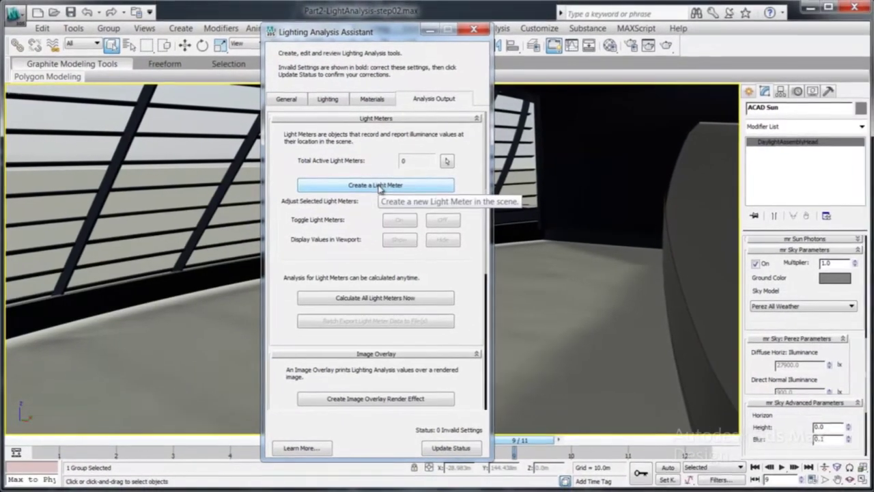
Lay a light meter grid across the pavilion floor, calculate it, and select the louvers.
left_click(403, 176)
left_click_drag(599, 239, 464, 427)
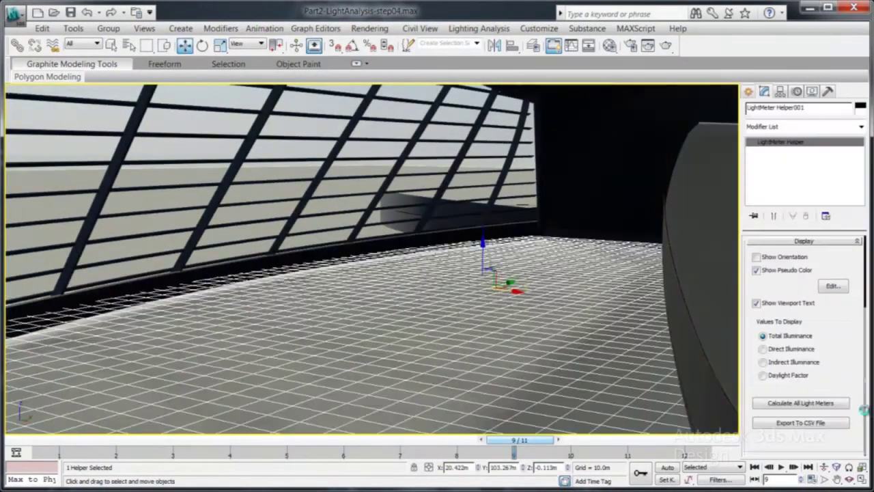
left_click(808, 405)
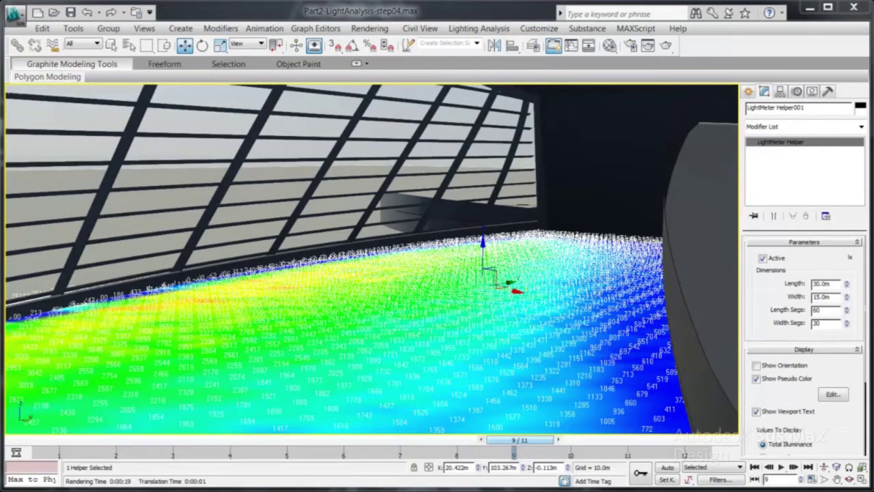
left_click(320, 157)
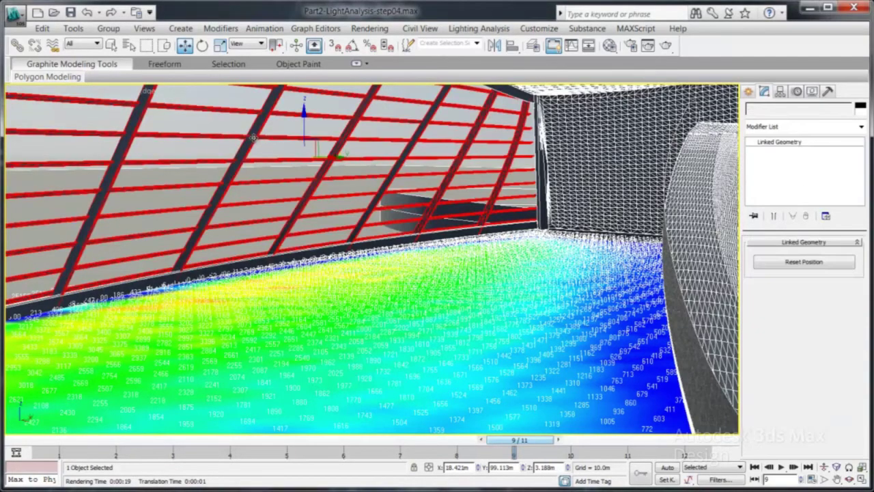
Hide the original louvers, link Pavillion-Louvers-Option2.dwg, and recalculate the light meter.
left_click(812, 91)
left_click(805, 177)
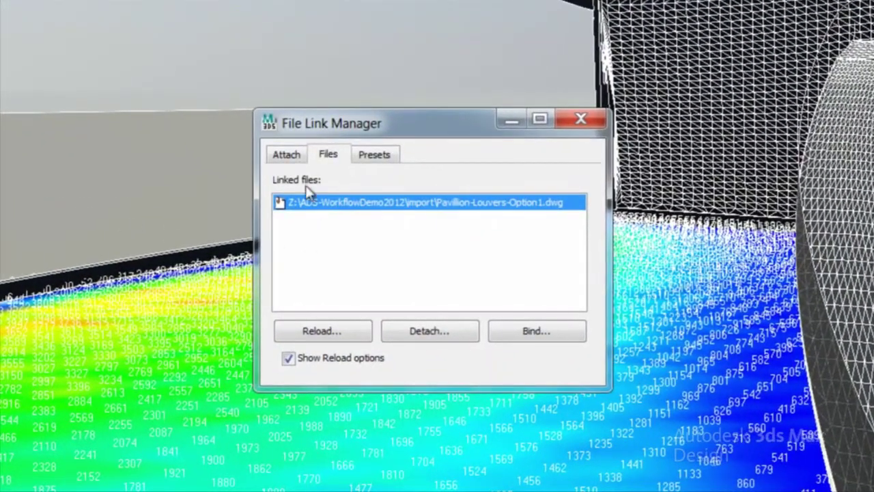
left_click(287, 156)
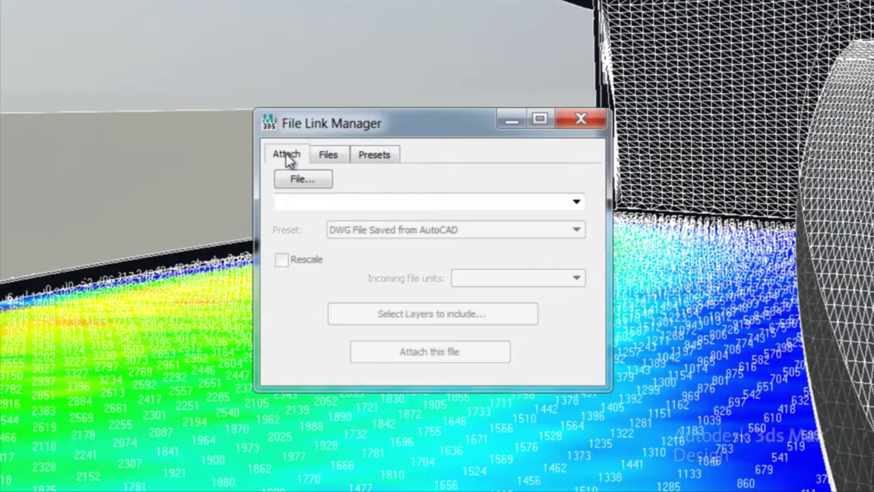
left_click(295, 179)
left_click(321, 313)
double_click(437, 314)
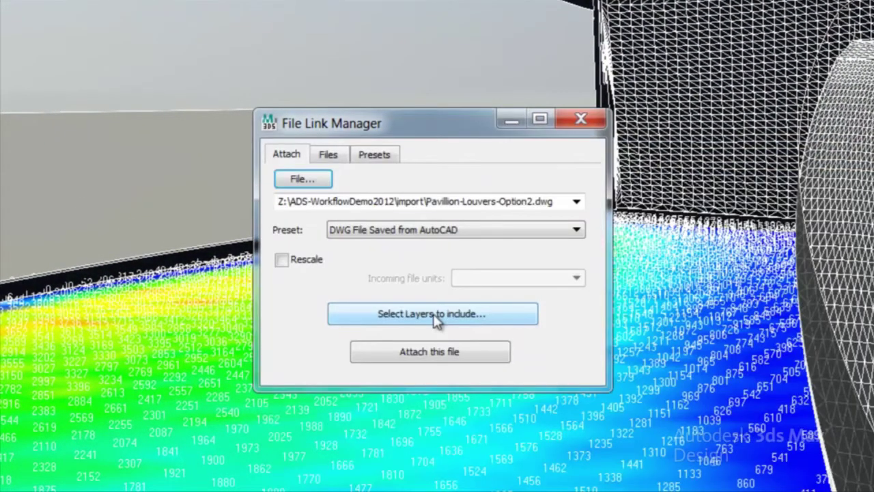
left_click(433, 315)
left_click(608, 355)
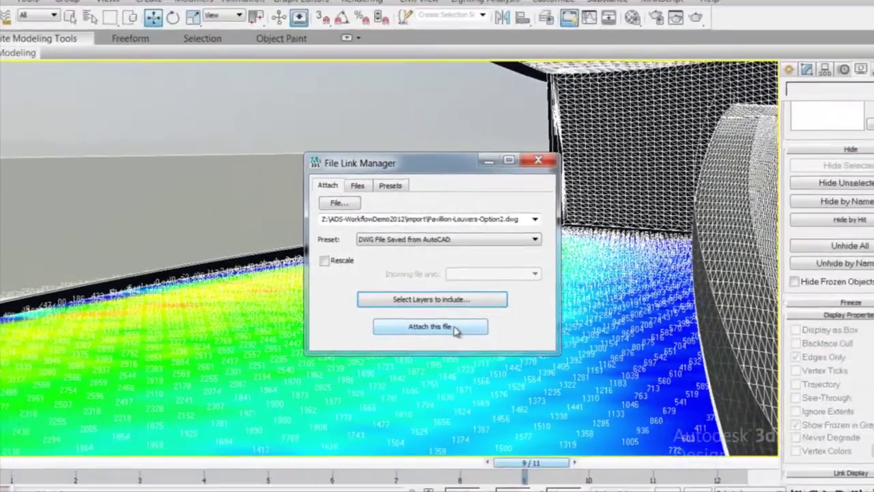
left_click(430, 352)
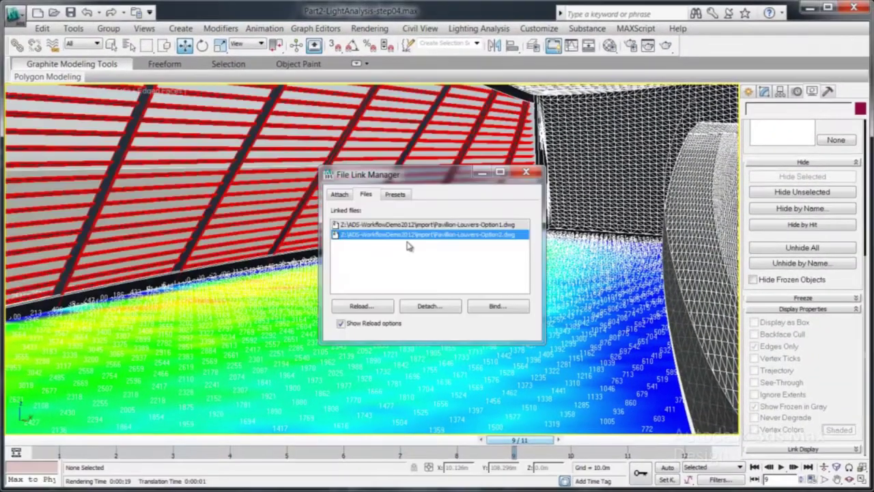
left_click(526, 172)
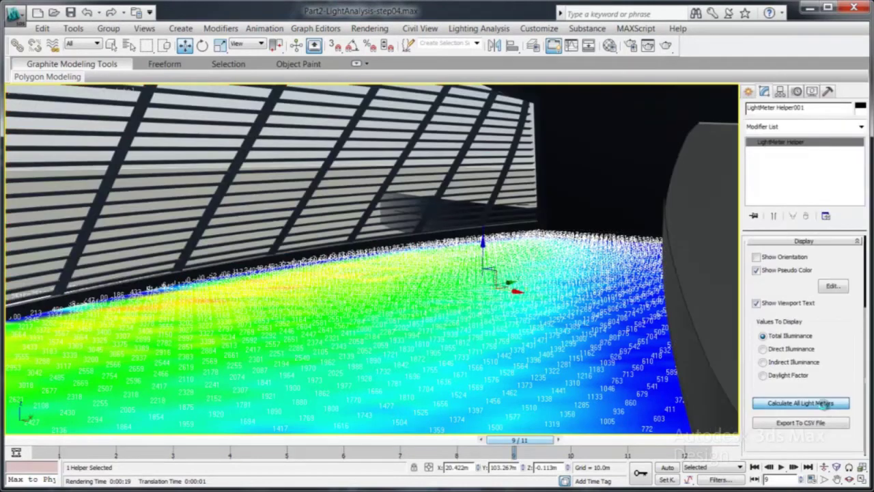
left_click(819, 404)
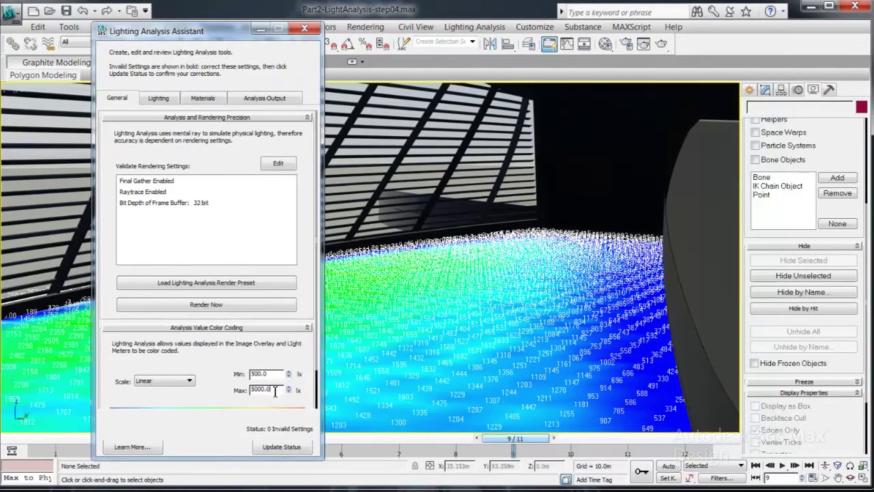
Set the colour-coding range to 150–10000 lx and minimize the Lighting Analysis Assistant.
left_click_drag(275, 390, 251, 374)
key("Return")
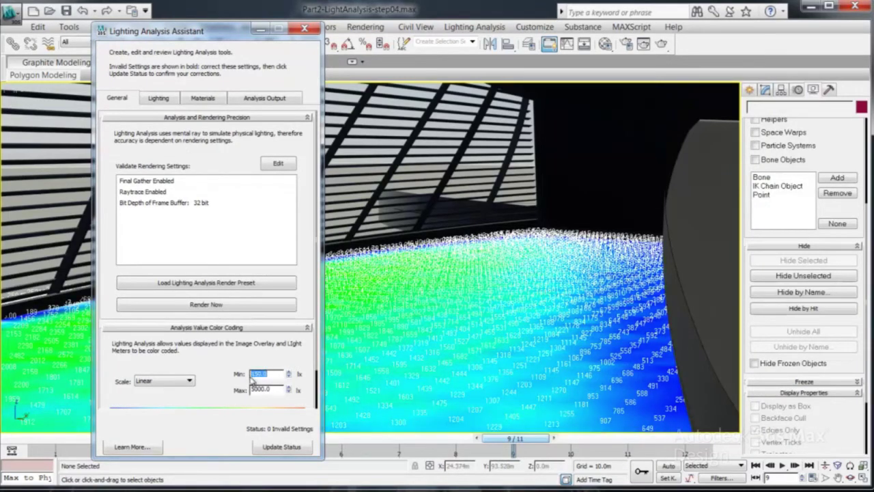
left_click_drag(275, 390, 251, 391)
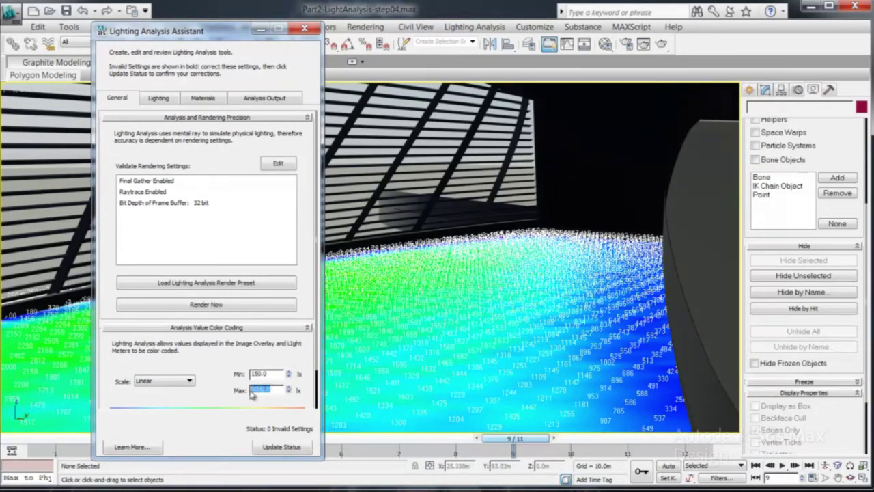
type("10")
key("Return")
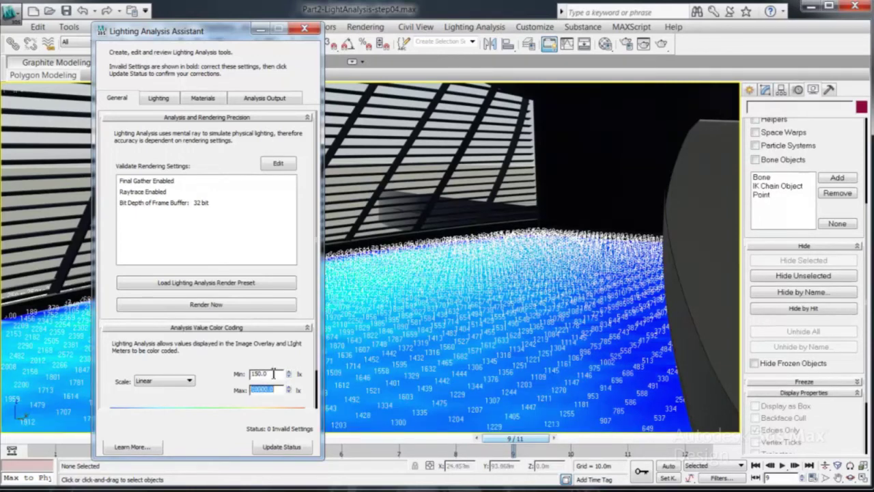
double_click(273, 372)
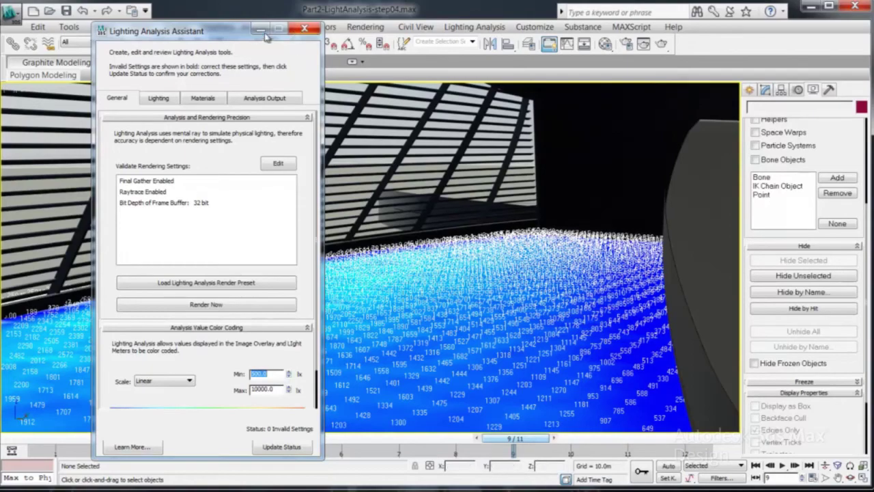
left_click(262, 31)
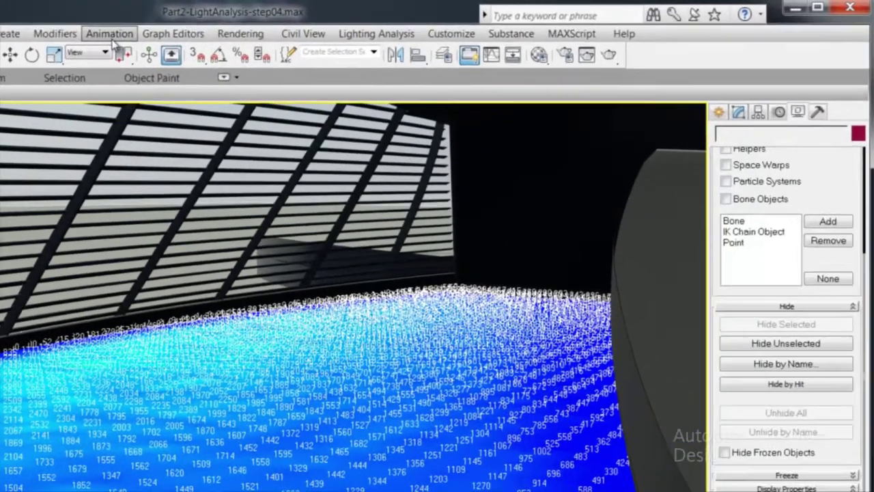
Add a Lighting Analysis Image Overlay with Show Numbers On Entire Image turned off.
left_click(473, 26)
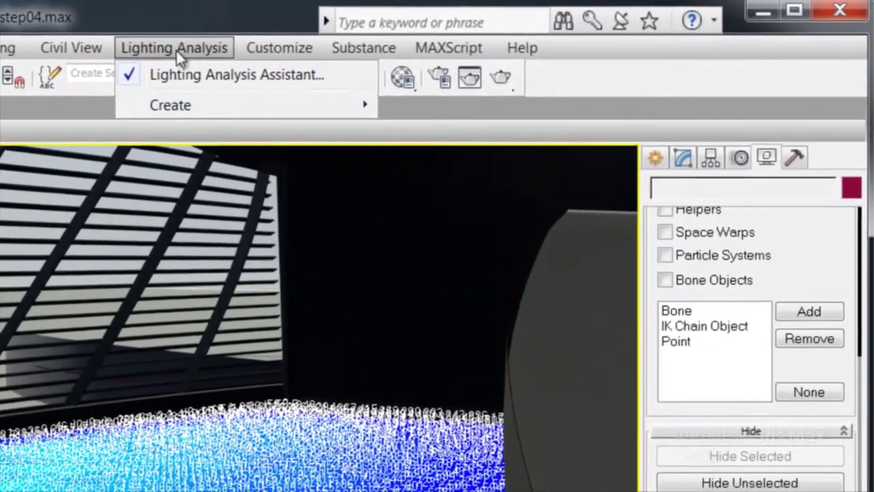
mouse_move(492, 60)
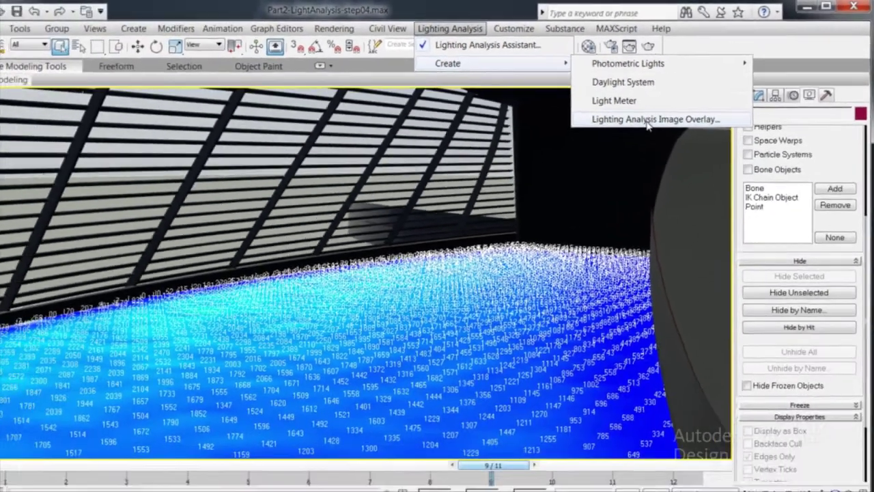
left_click(498, 199)
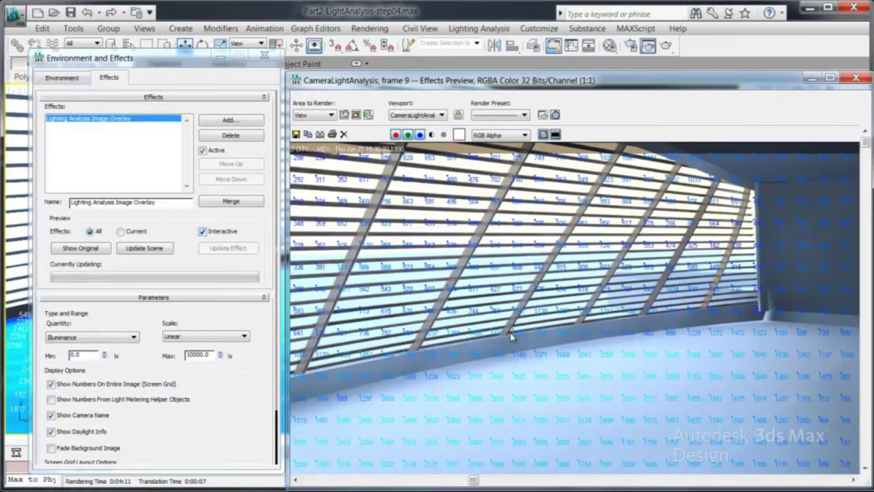
left_click(52, 384)
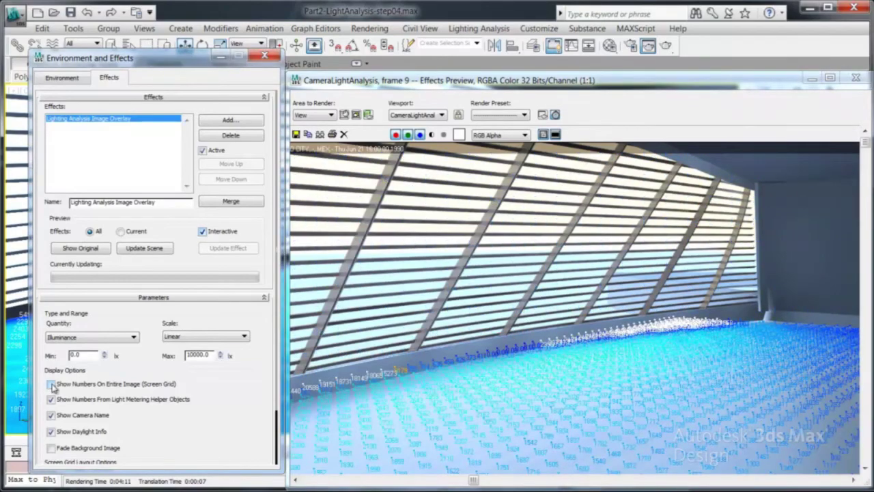